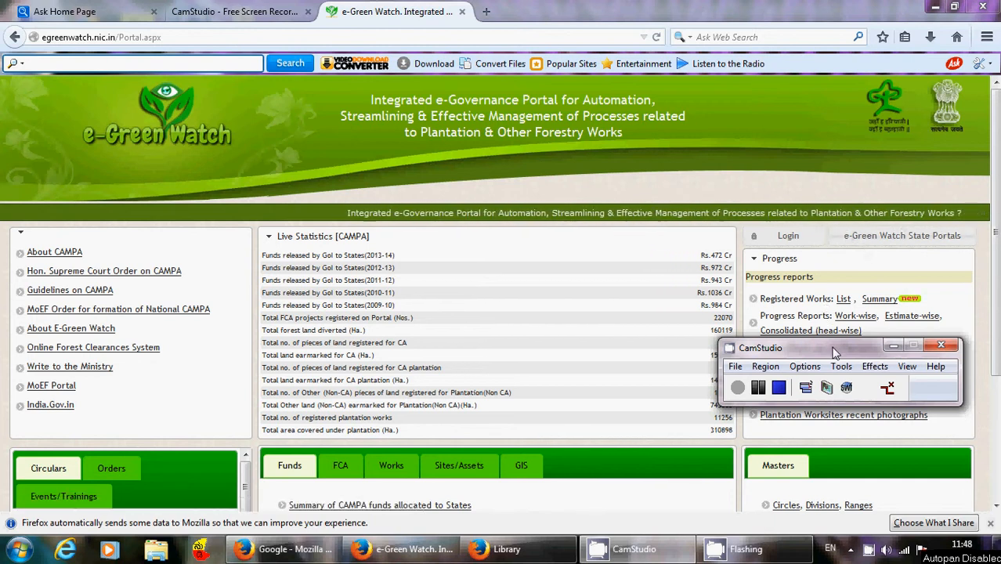
# Log in to the e-Green Watch portal with the division account's user name, password and the displayed verification characters
pyautogui.moveTo(834, 353); pyautogui.dragTo(840, 452)
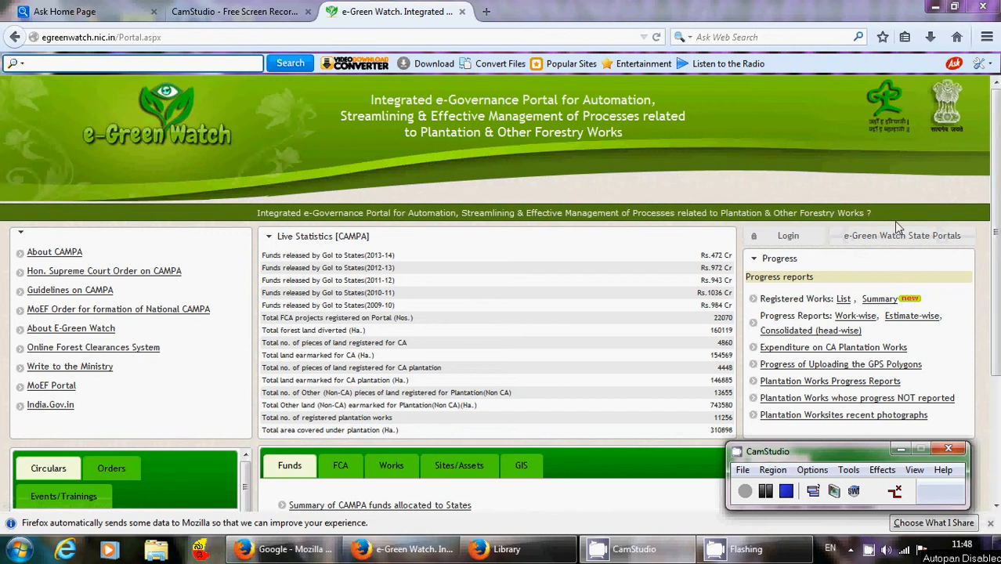
pyautogui.click(788, 237)
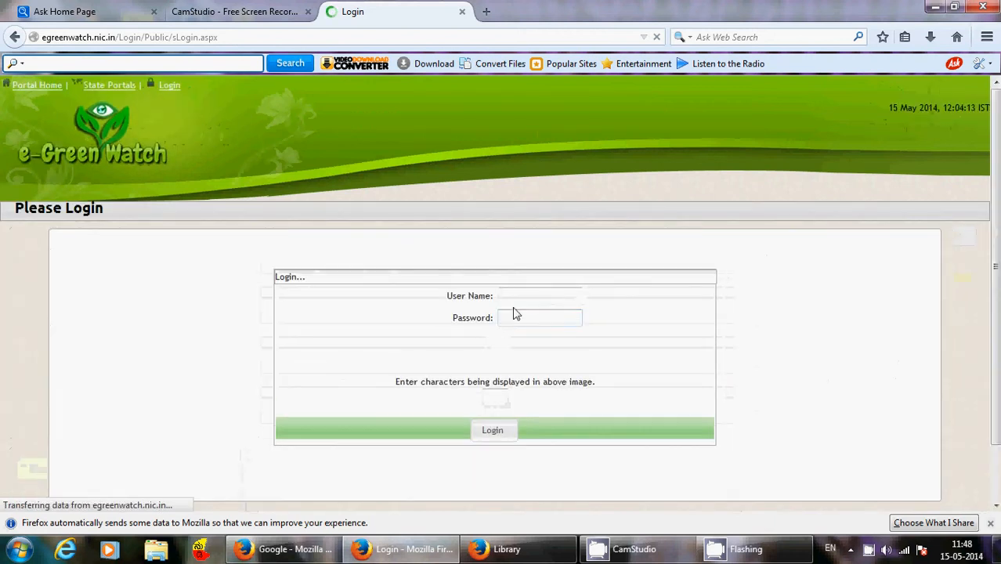
pyautogui.click(525, 297)
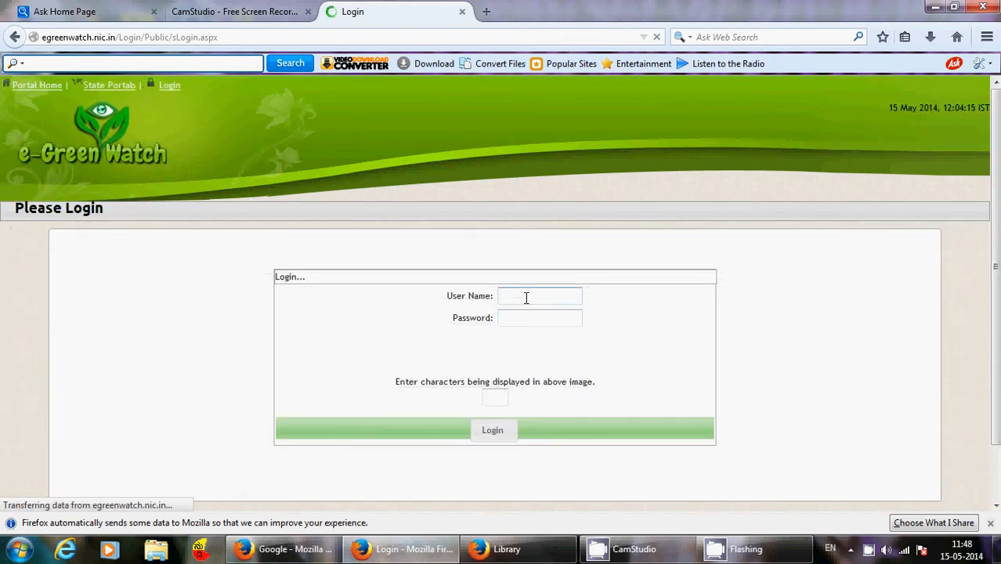
pyautogui.write('iccem d')
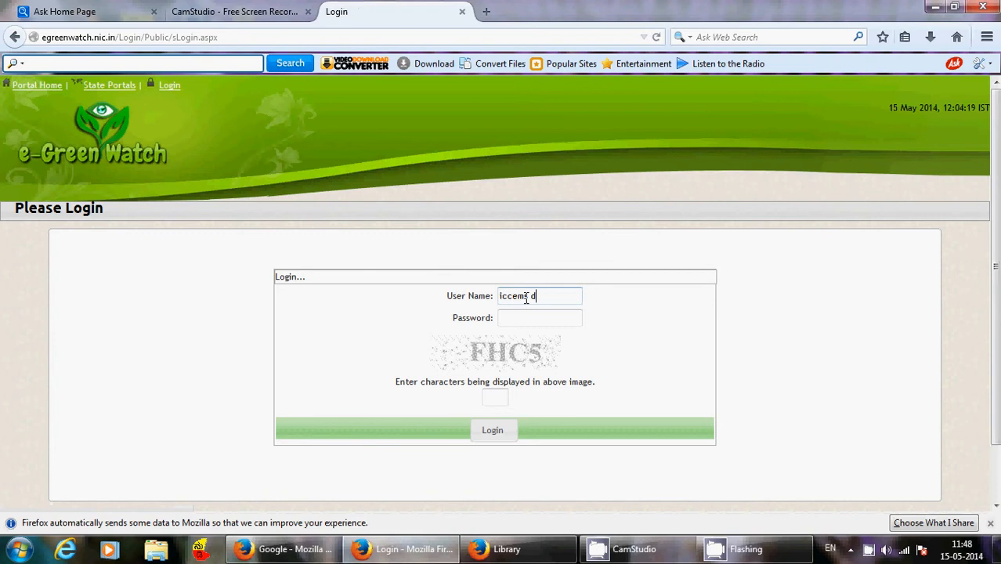
pyautogui.write('fo 230')
pyautogui.press('Tab')
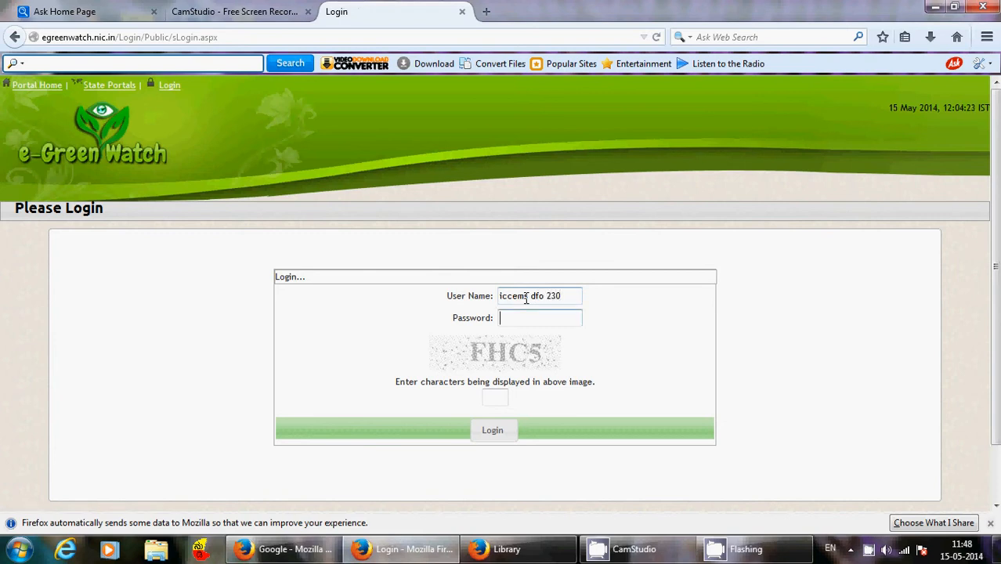
pyautogui.write('•••••••')
pyautogui.press('Tab')
pyautogui.write('fh')
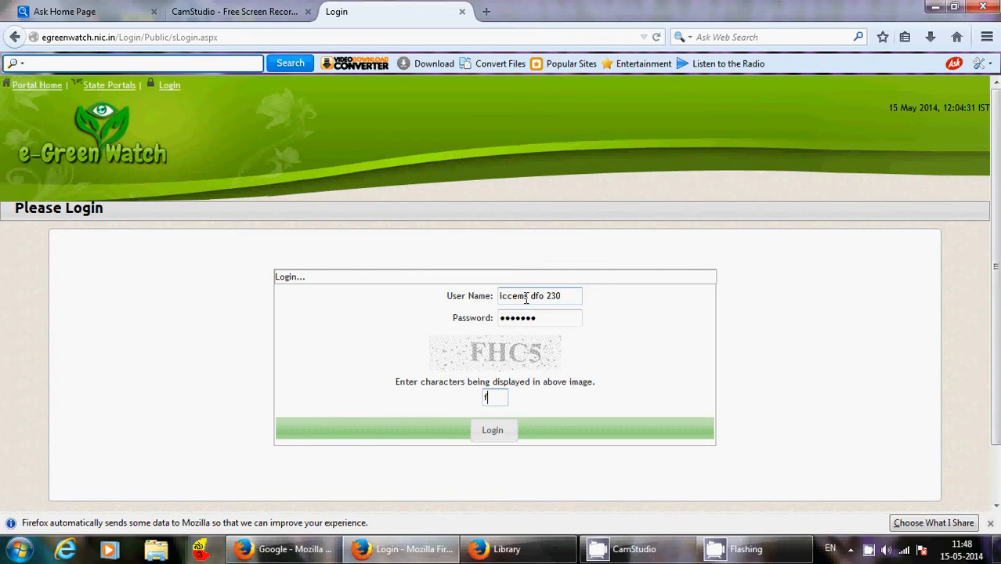
pyautogui.write('c5')
pyautogui.click(496, 438)
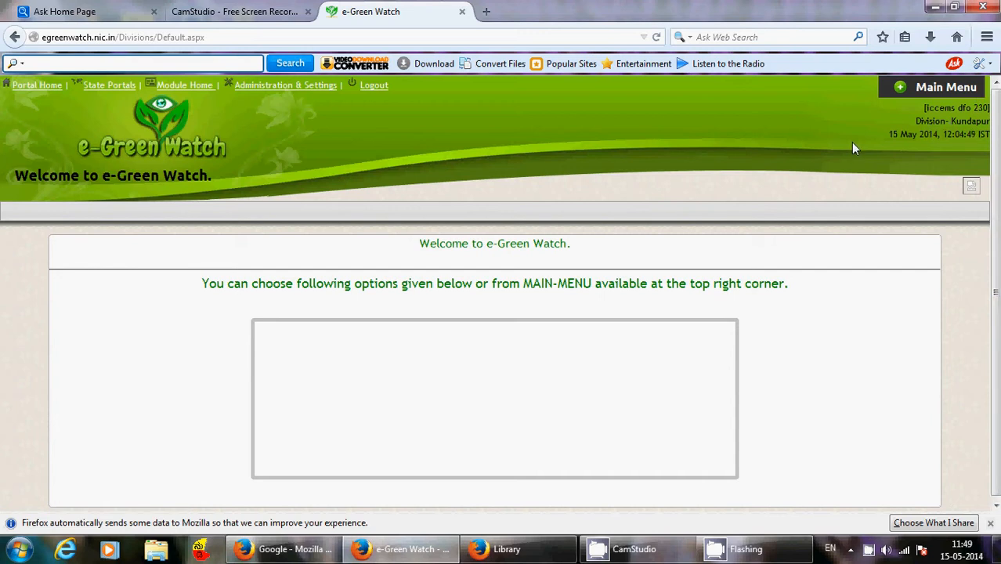
# Open the FCA Projects module and list the FC Act-1980 projects mapped or linked with the division
pyautogui.click(902, 90)
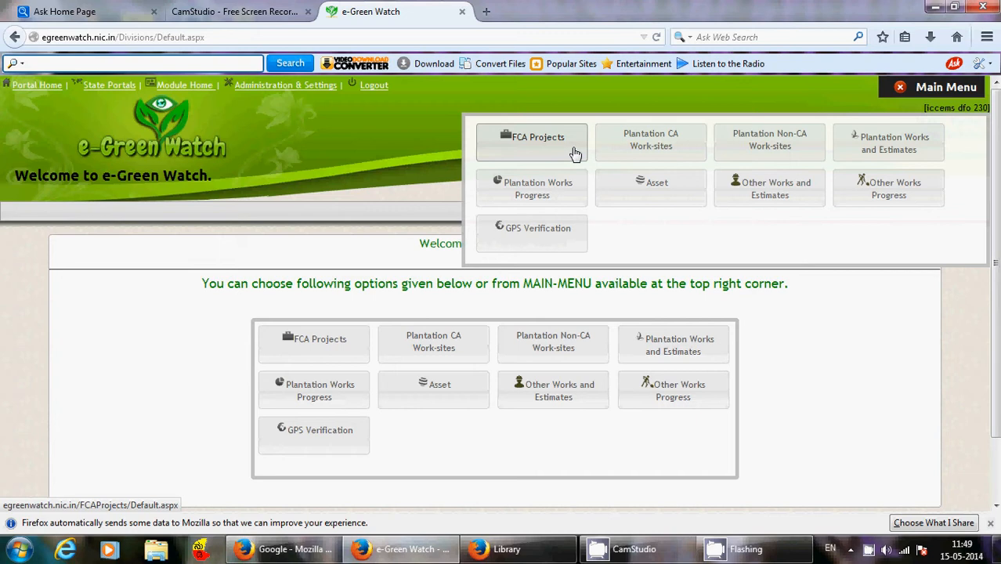
pyautogui.click(561, 149)
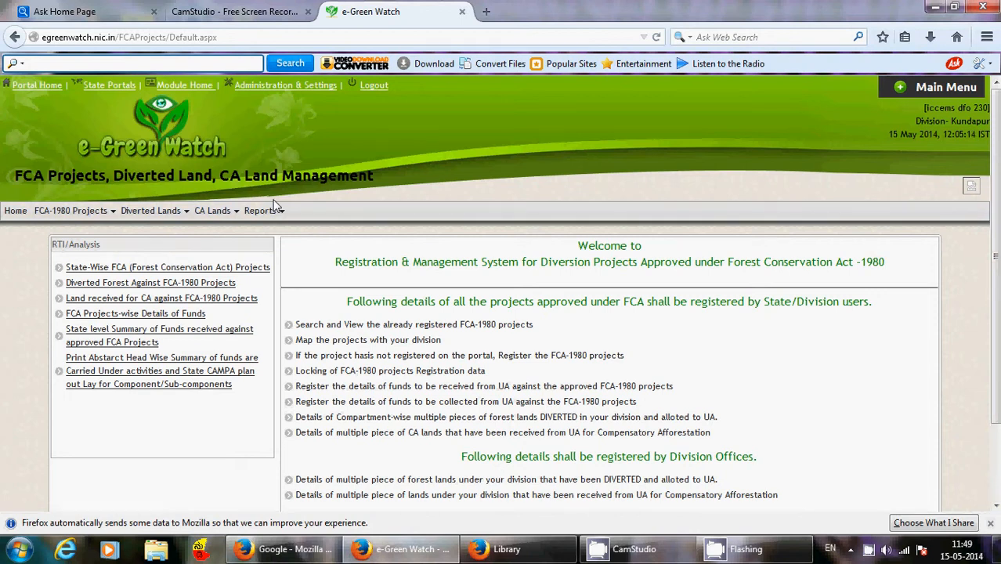
pyautogui.moveTo(82, 219)
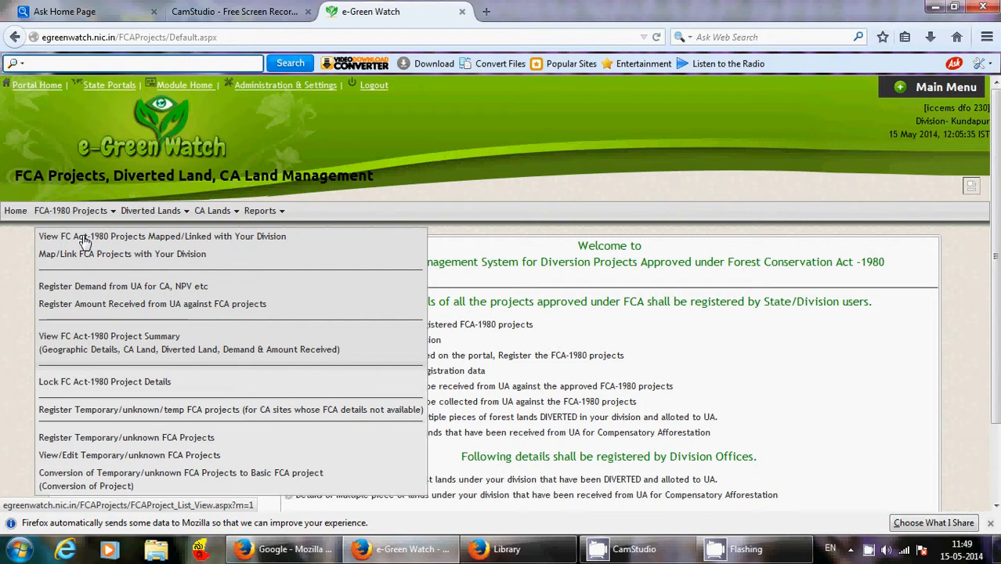
pyautogui.click(85, 240)
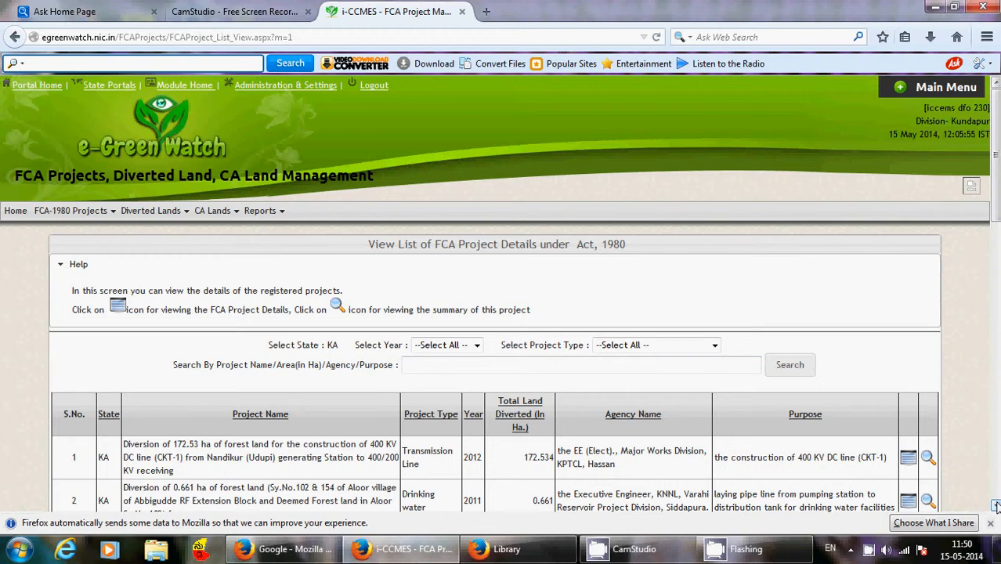
# View the detailed summary of the first listed project, the 400 KV DC line from Nandikur, down to the amounts received
pyautogui.scroll(-4, 995, 506)
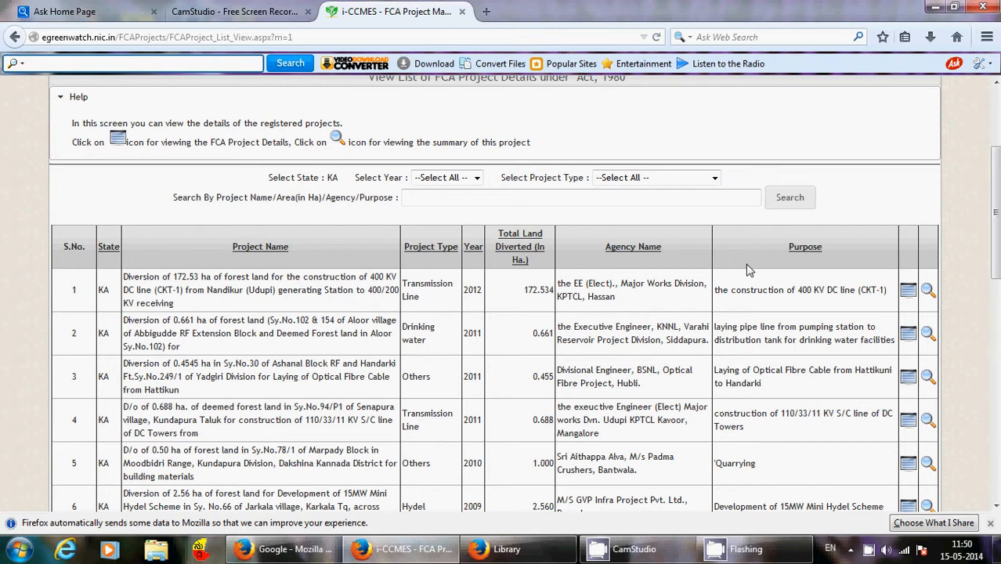
pyautogui.click(928, 290)
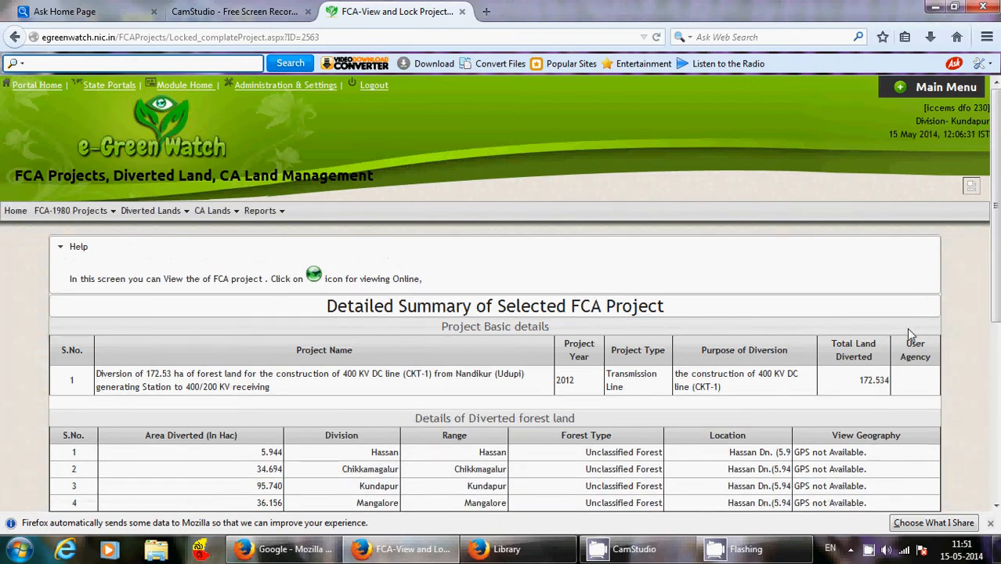
pyautogui.click(995, 507)
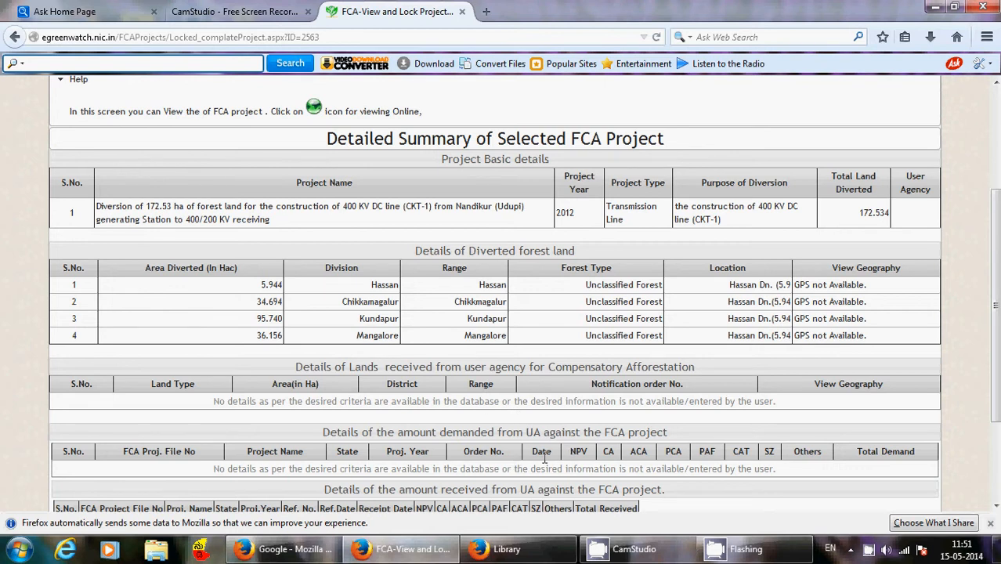
pyautogui.click(997, 506)
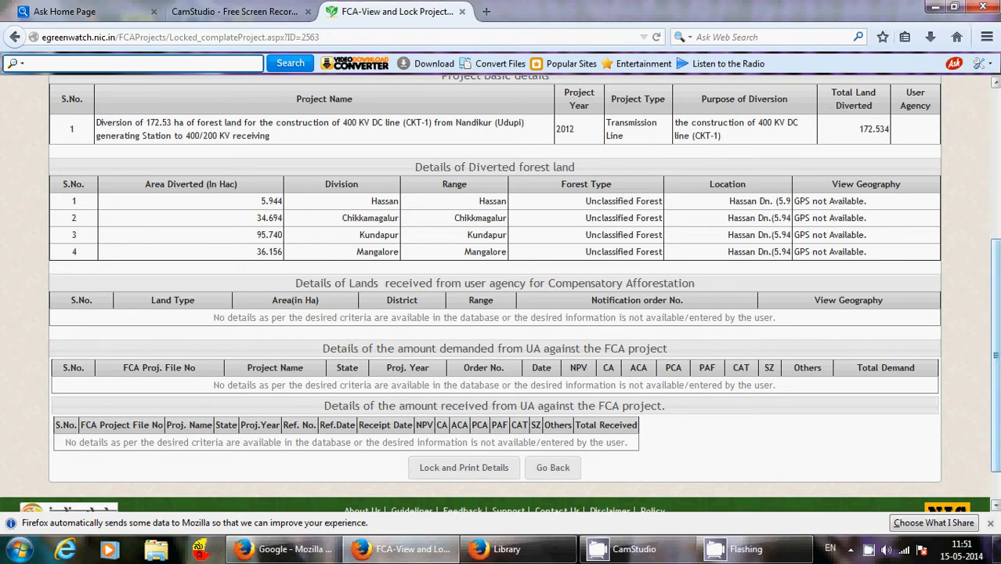
# Open the page for mapping FCA projects with the division and look through the Other Project List
pyautogui.scroll(5, 998, 308)
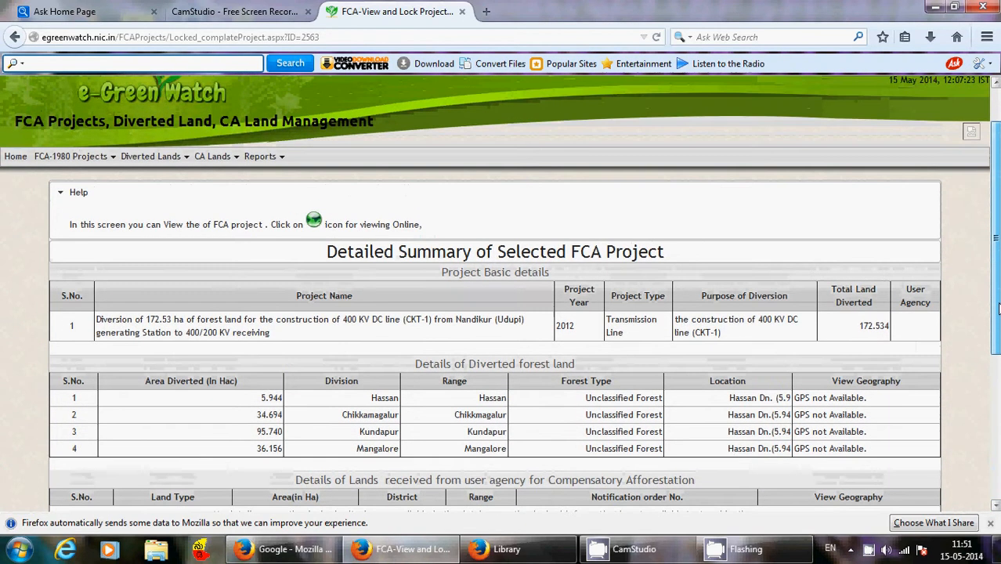
pyautogui.moveTo(998, 308); pyautogui.dragTo(998, 282)
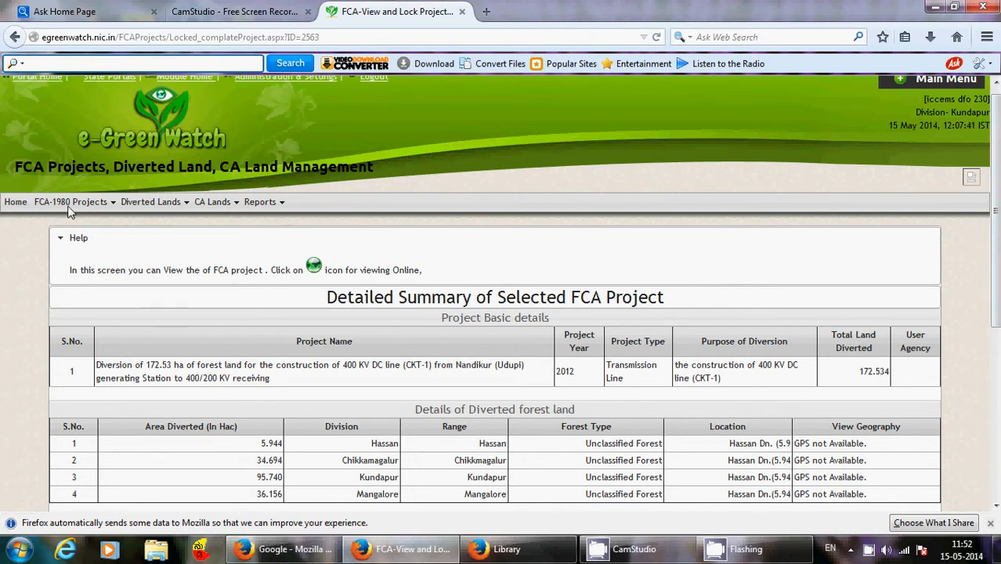
pyautogui.moveTo(68, 203)
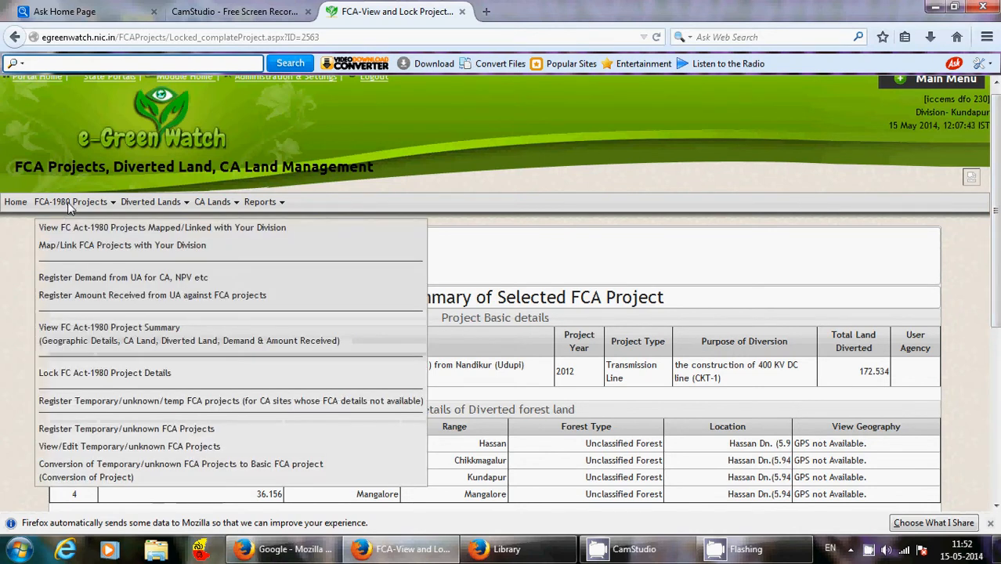
pyautogui.click(76, 246)
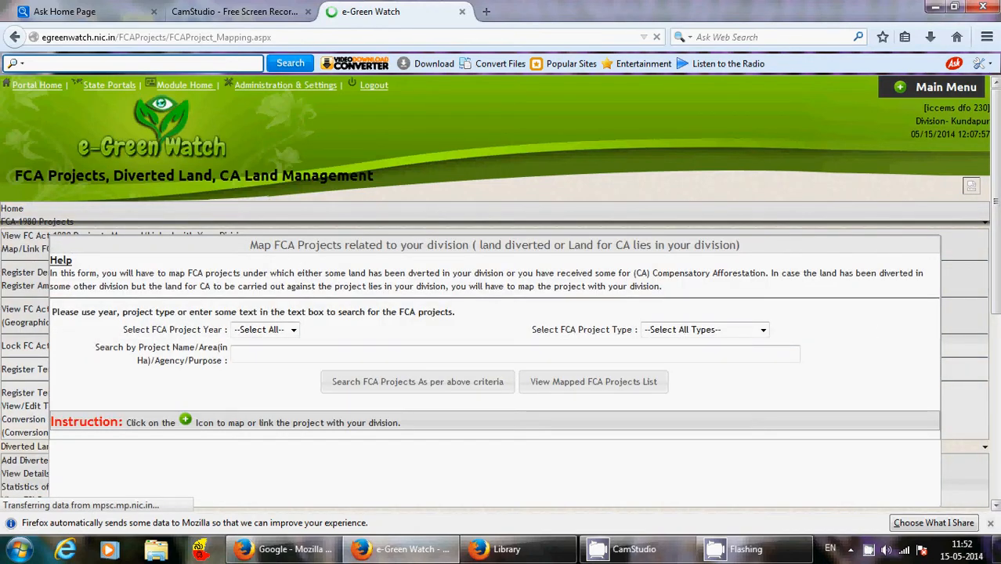
pyautogui.click(995, 506)
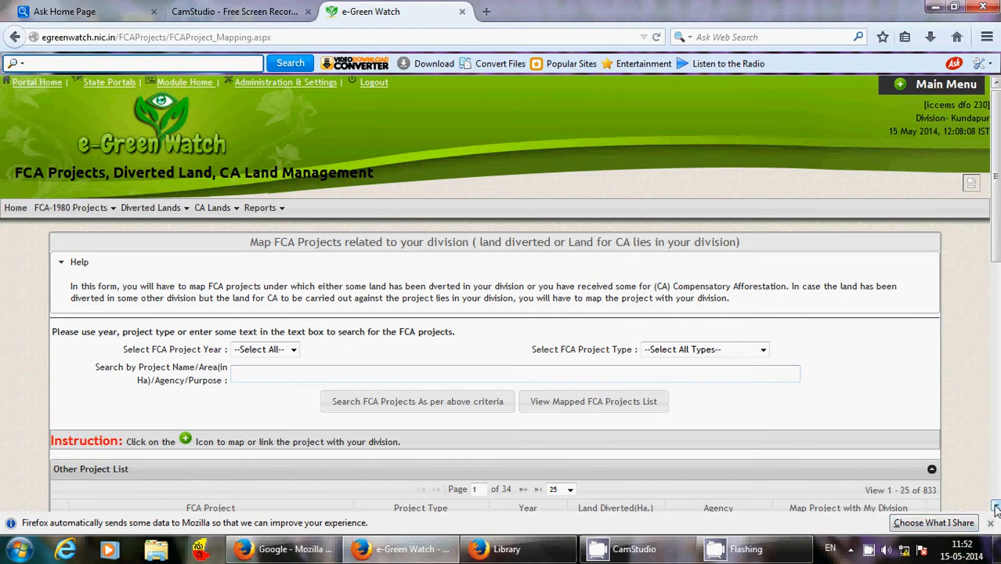
pyautogui.click(995, 506)
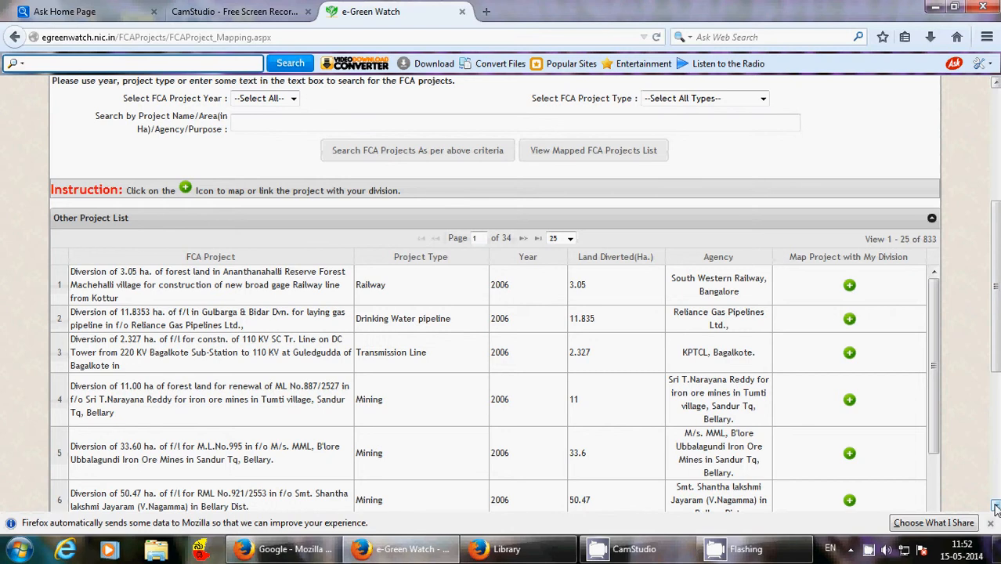
pyautogui.click(995, 506)
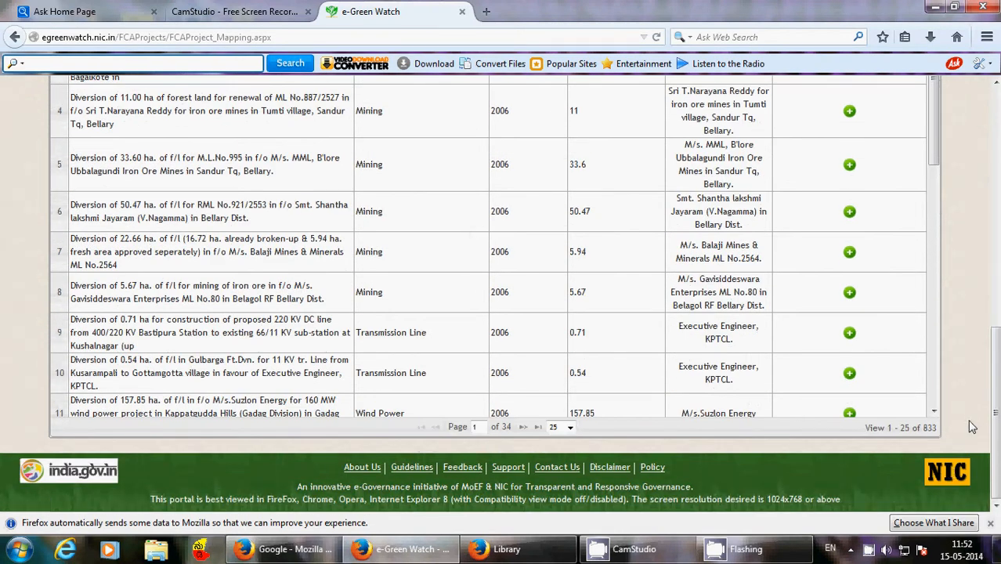
# Open the Add to Mapping confirmation for the Ananthanahalli railway project and dismiss it without mapping
pyautogui.scroll(5, 998, 403)
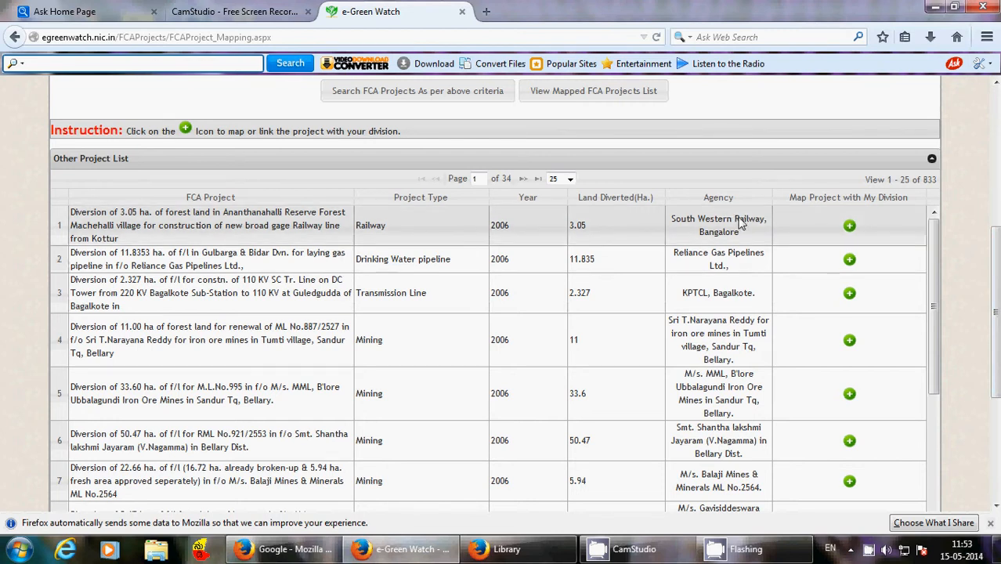
pyautogui.click(849, 227)
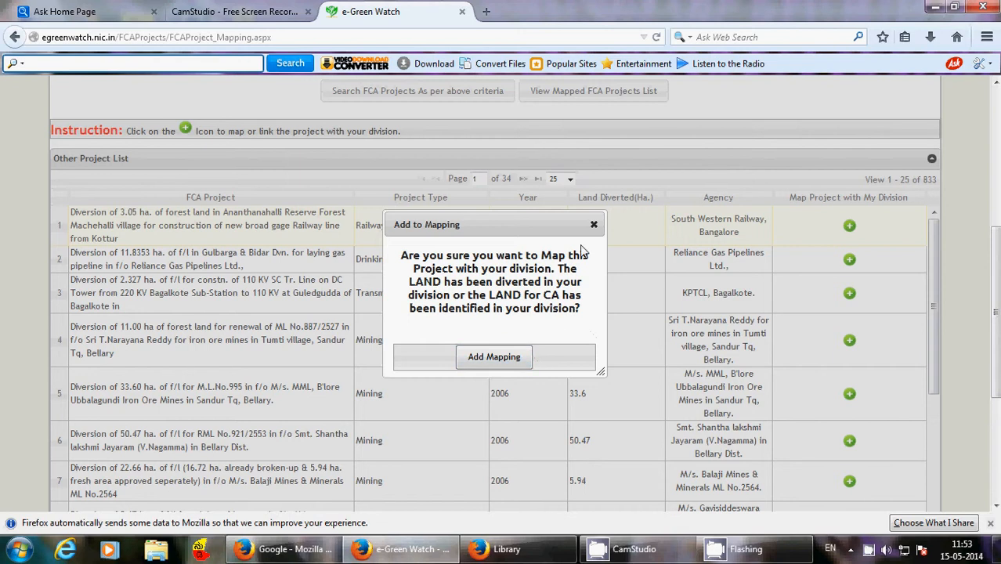
pyautogui.click(594, 225)
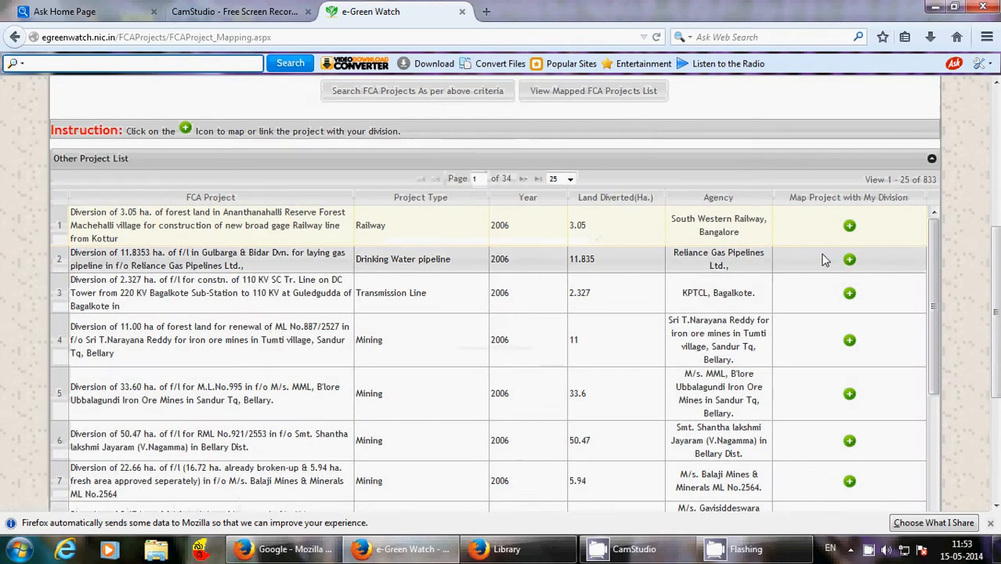
# Open the page for adding diverted land details to FCA projects and go to its project list
pyautogui.moveTo(996, 268); pyautogui.dragTo(997, 122)
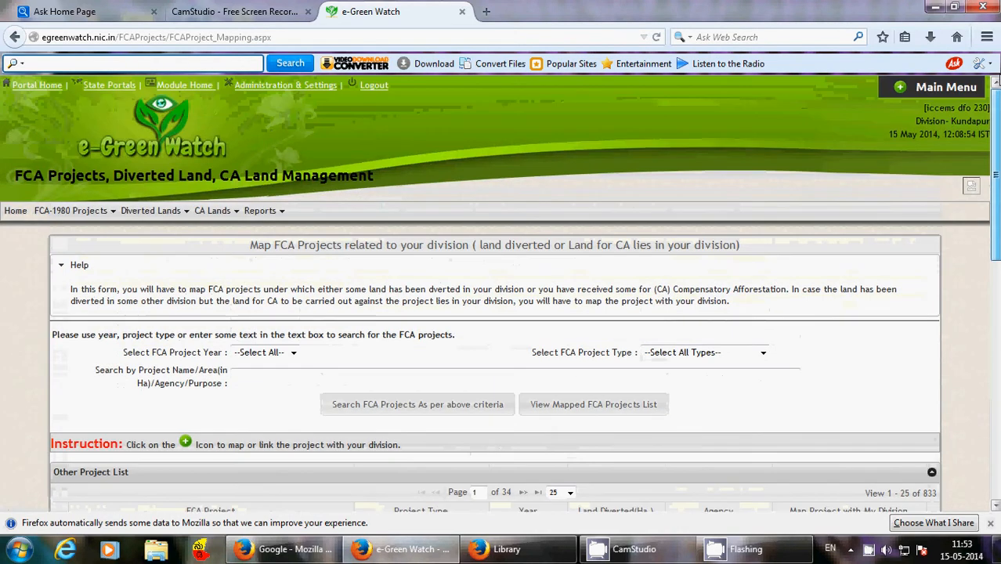
pyautogui.moveTo(63, 207)
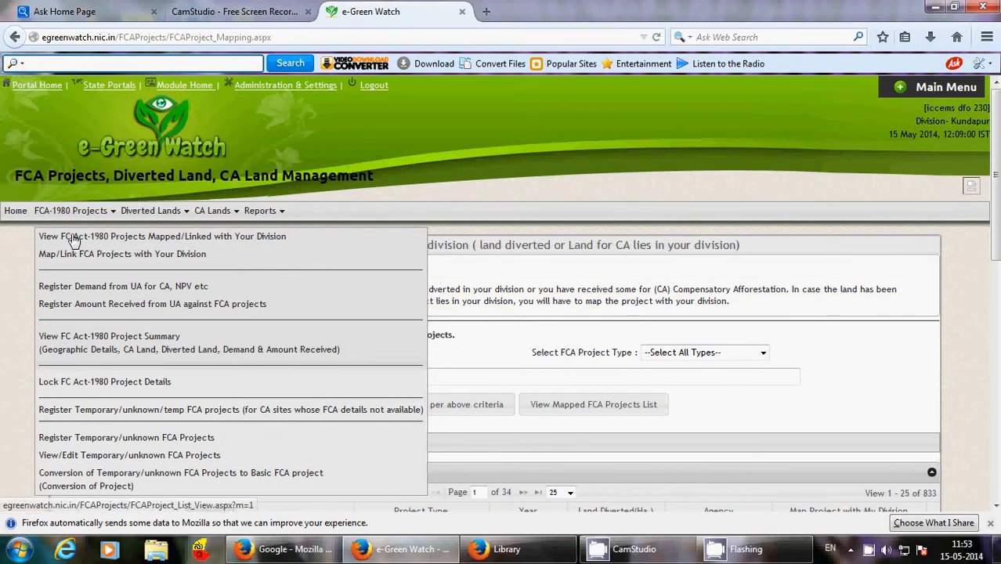
pyautogui.click(115, 288)
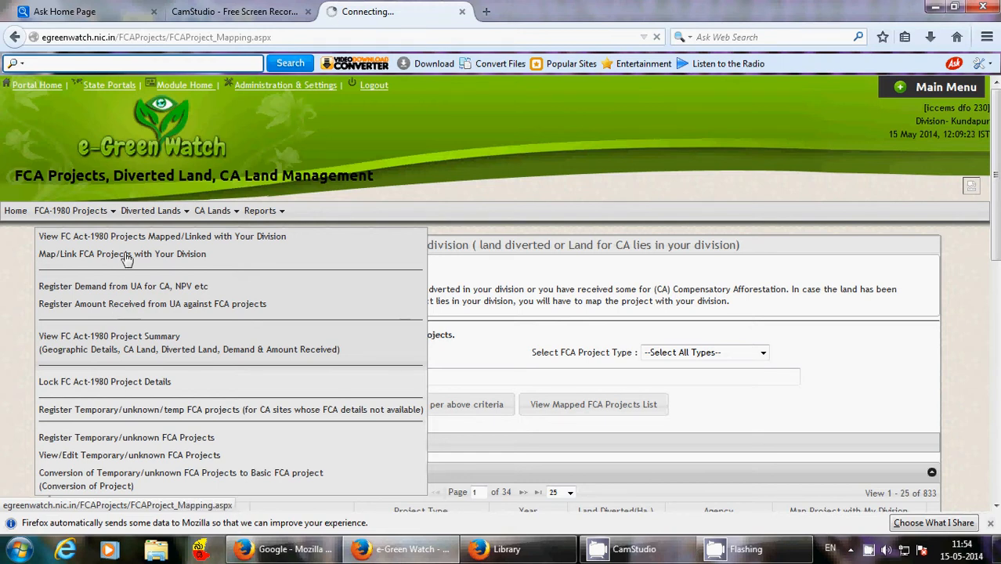
pyautogui.moveTo(165, 213)
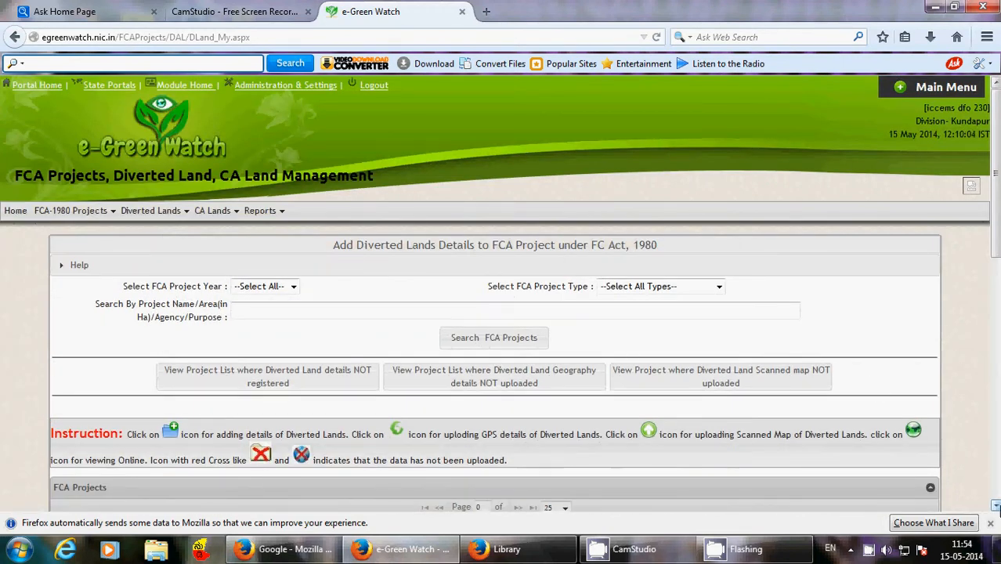
pyautogui.scroll(-5, 996, 508)
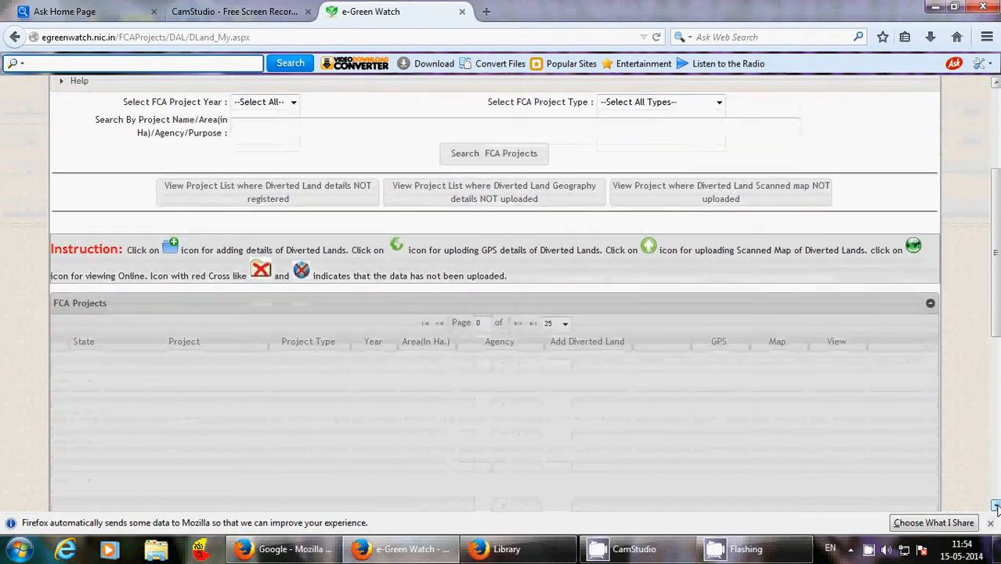
pyautogui.scroll(-1, 995, 508)
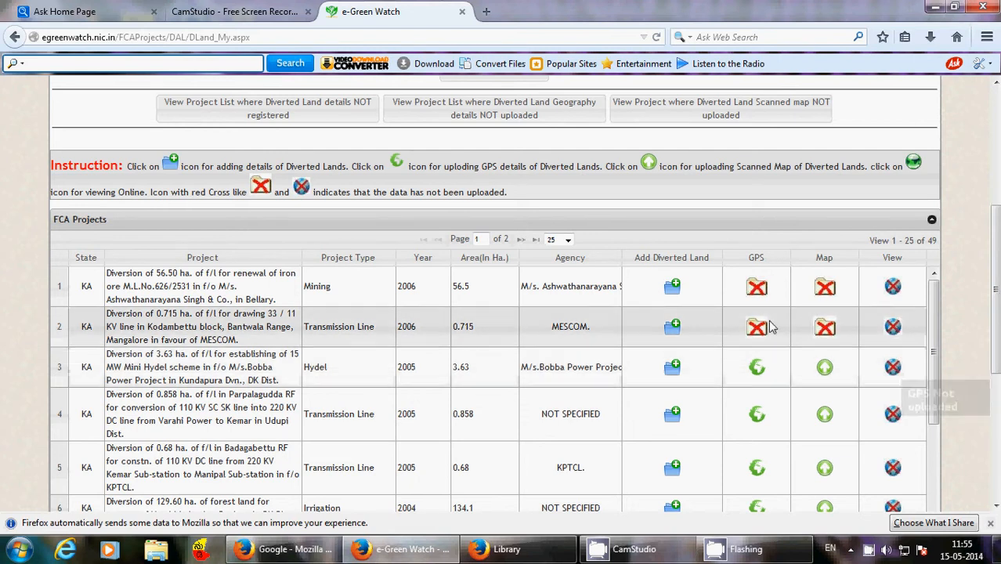
# Open the diverted land details form for the 3.63 ha mini hydel project and set the range to Karkala
pyautogui.click(673, 369)
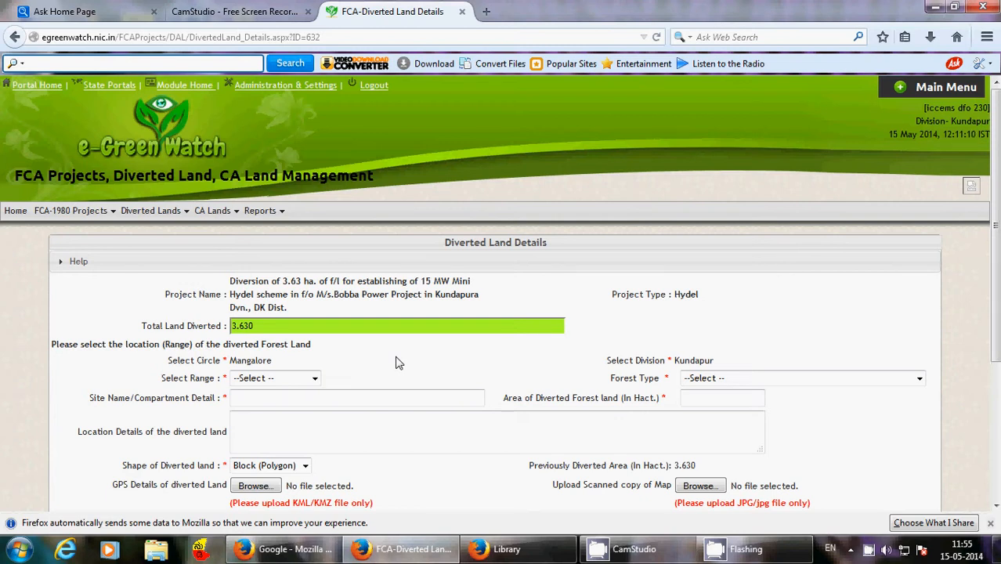
pyautogui.click(315, 378)
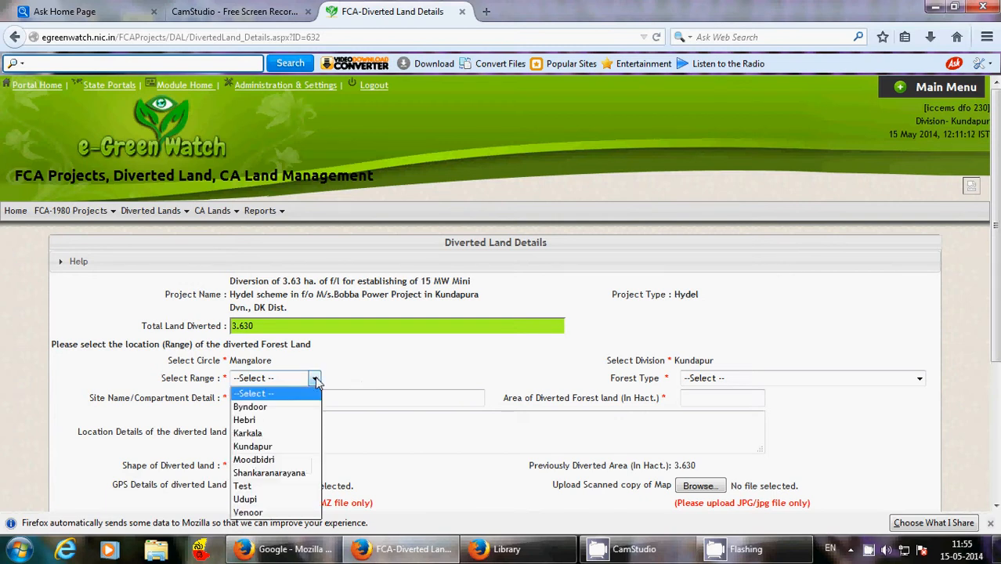
pyautogui.click(399, 363)
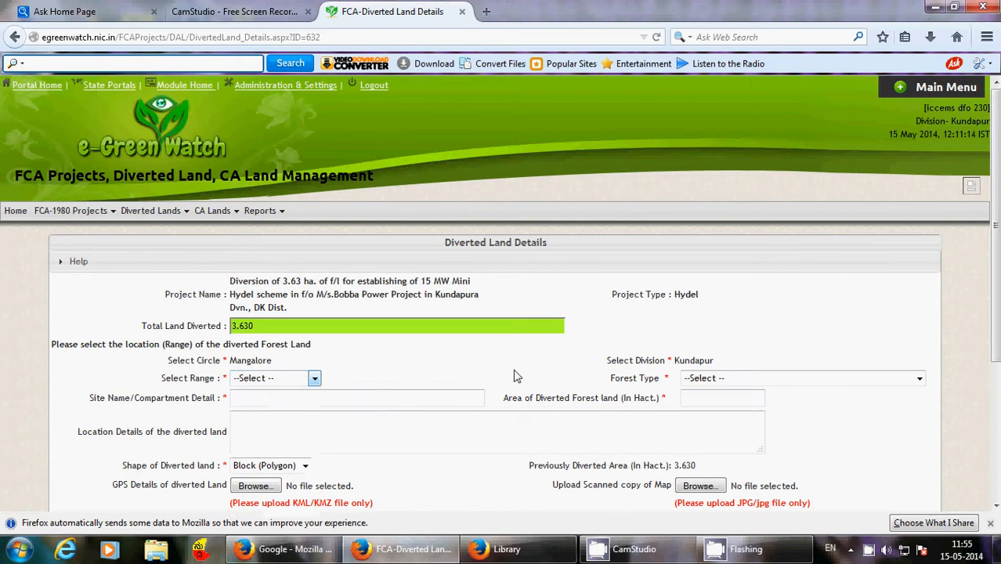
pyautogui.click(313, 380)
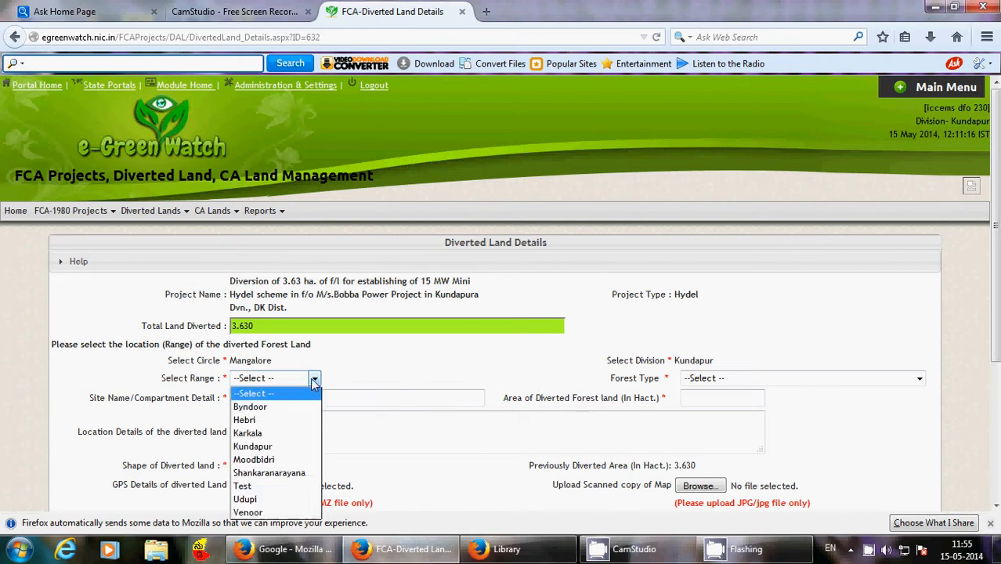
pyautogui.click(278, 435)
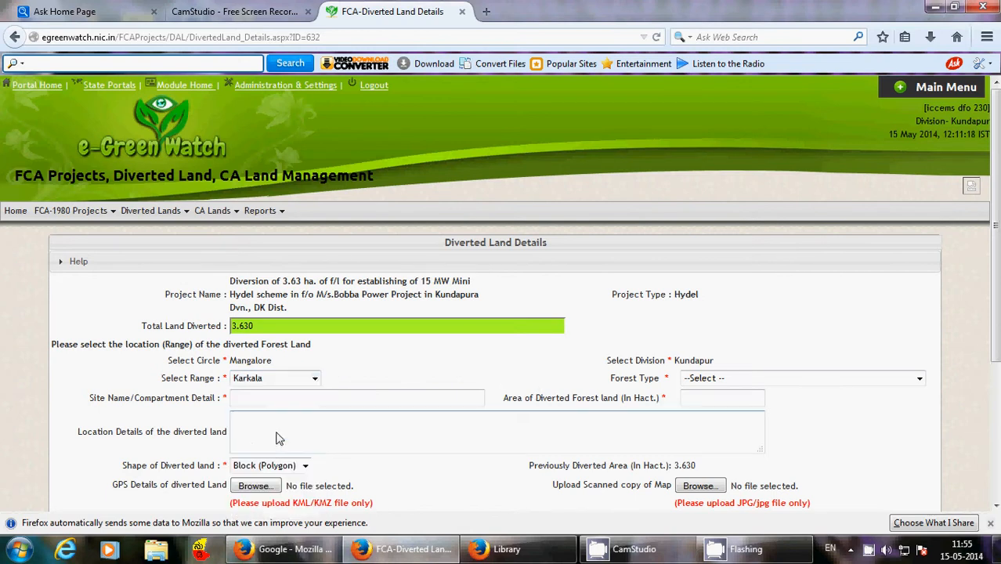
# Set the forest type to Reserved Forest (RF) and enter karkala as the site name/compartment detail
pyautogui.click(742, 379)
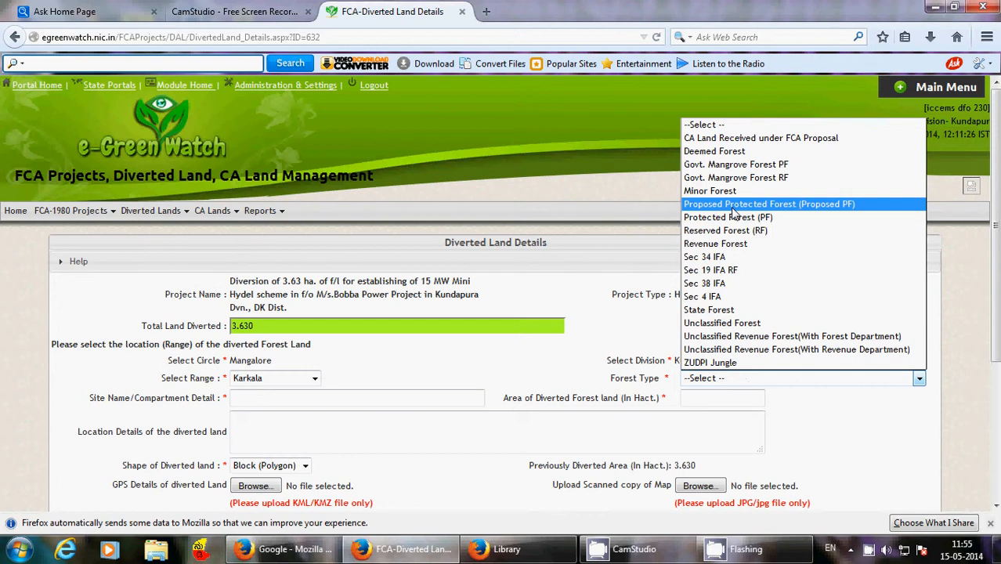
pyautogui.click(726, 230)
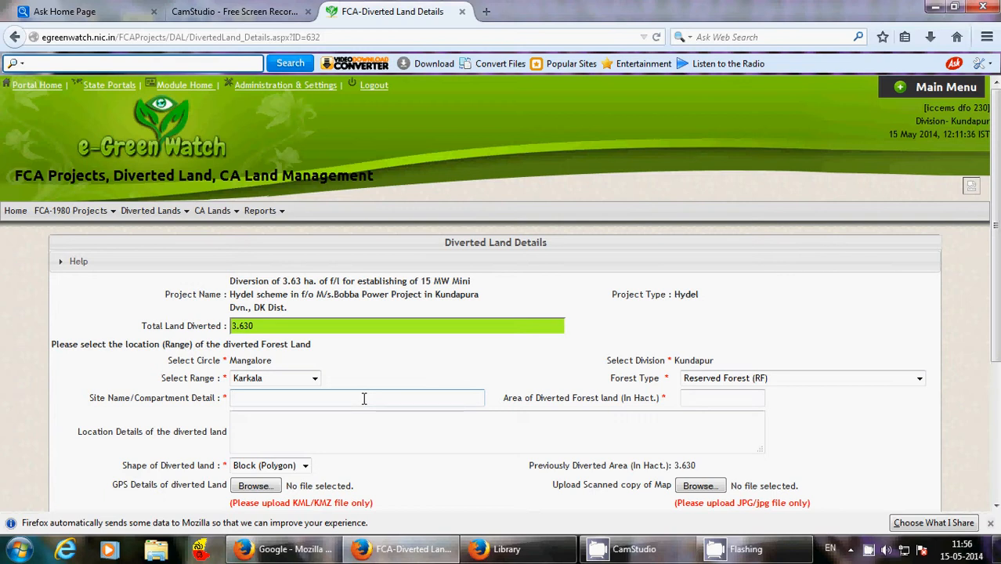
pyautogui.write('karkala')
pyautogui.click(297, 436)
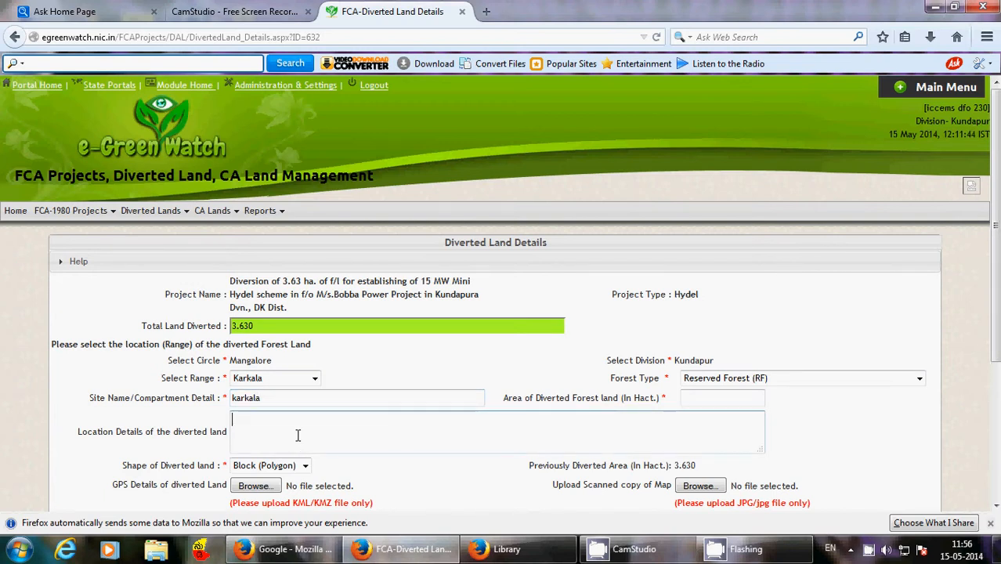
pyautogui.click(684, 403)
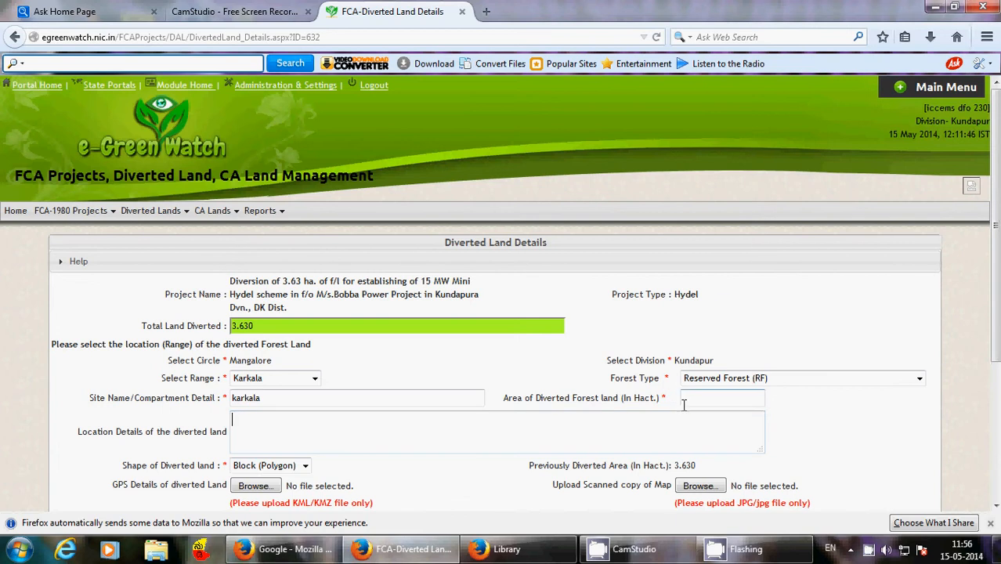
# Check the available shape options for the diverted land, leaving Block (Polygon) selected
pyautogui.click(995, 506)
pyautogui.scroll(-3, 994, 506)
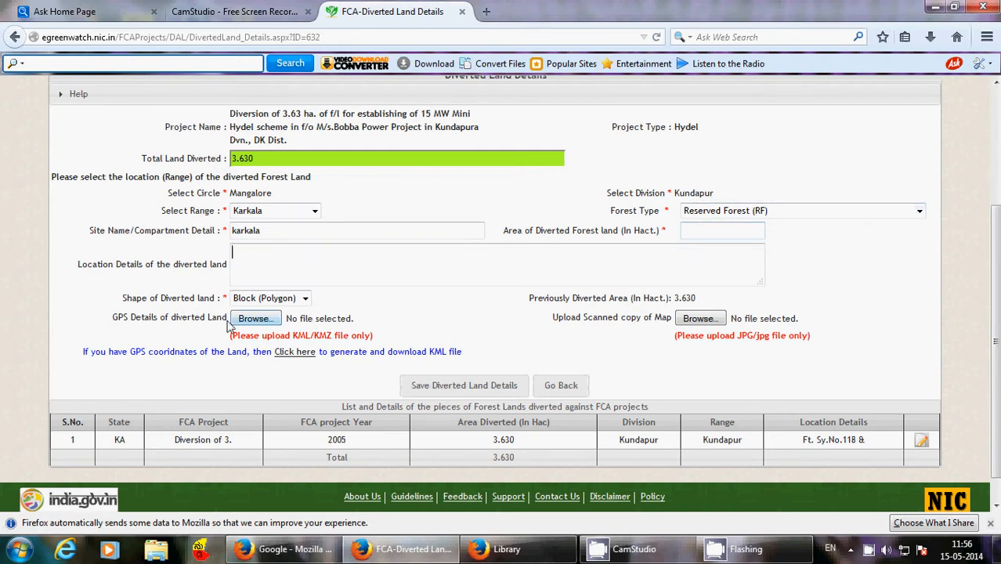
pyautogui.click(304, 304)
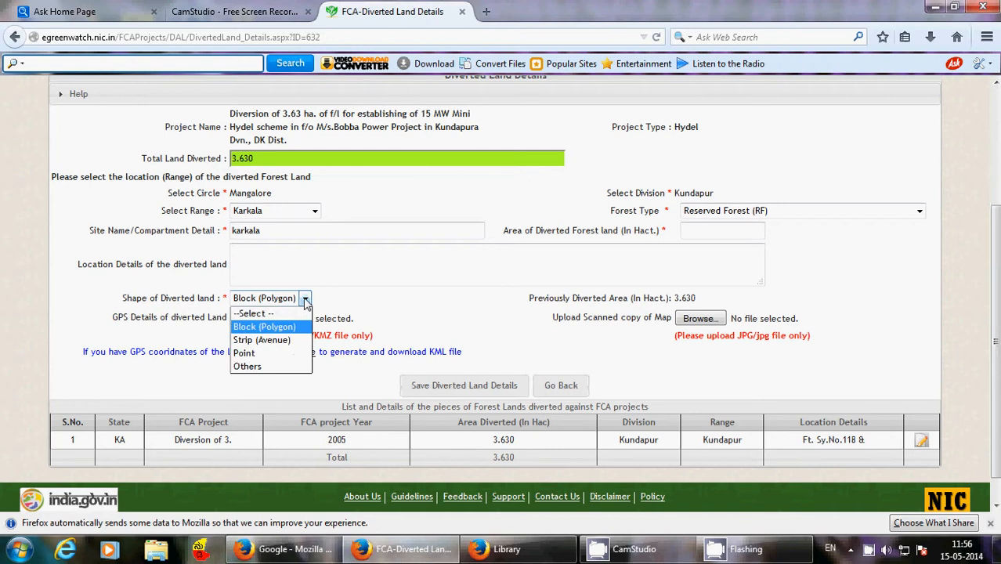
pyautogui.click(305, 302)
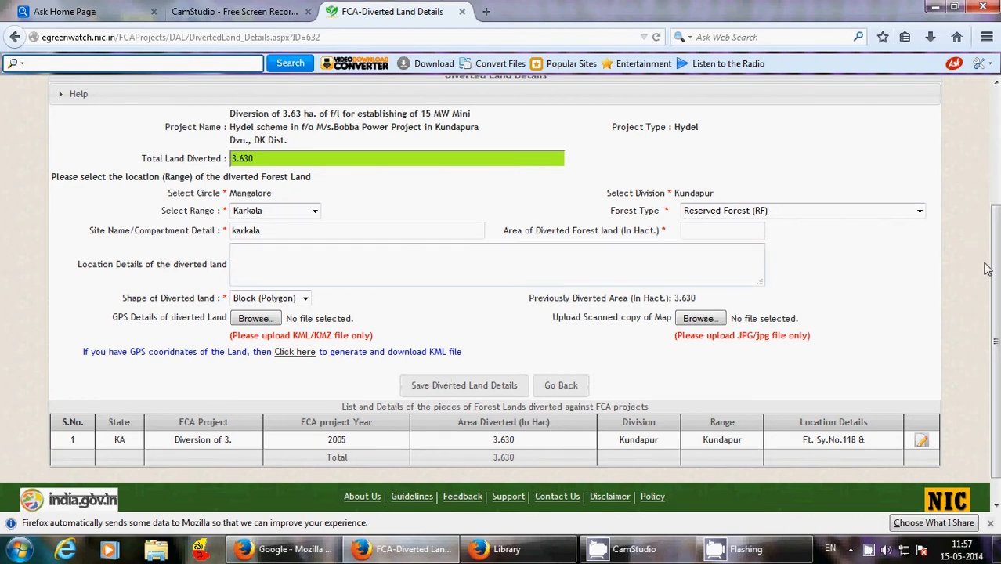
# Open the existing diverted land record in the Kundapur range for editing and review its filled-in details
pyautogui.moveTo(995, 269); pyautogui.dragTo(997, 295)
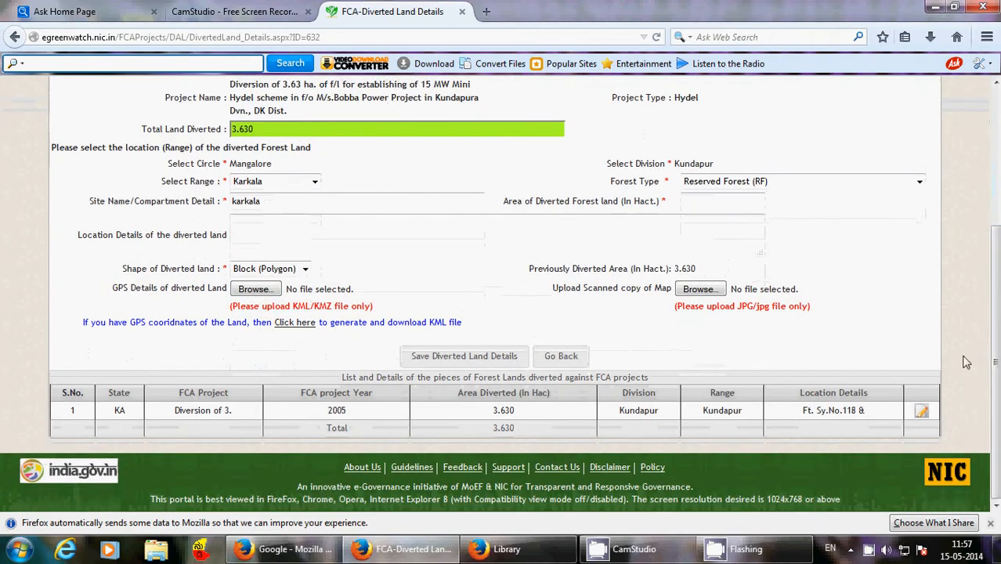
pyautogui.click(924, 415)
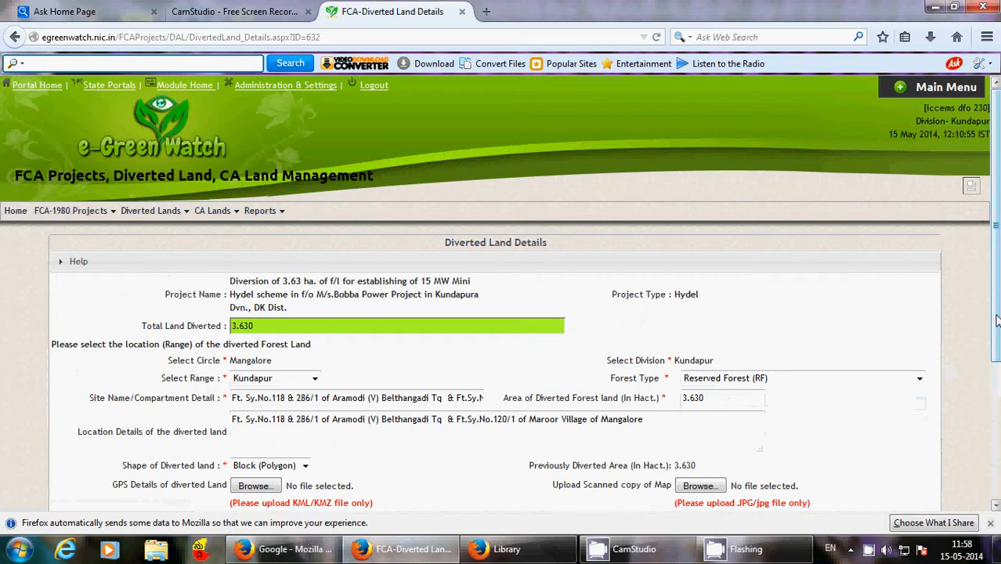
pyautogui.moveTo(997, 319); pyautogui.dragTo(993, 389)
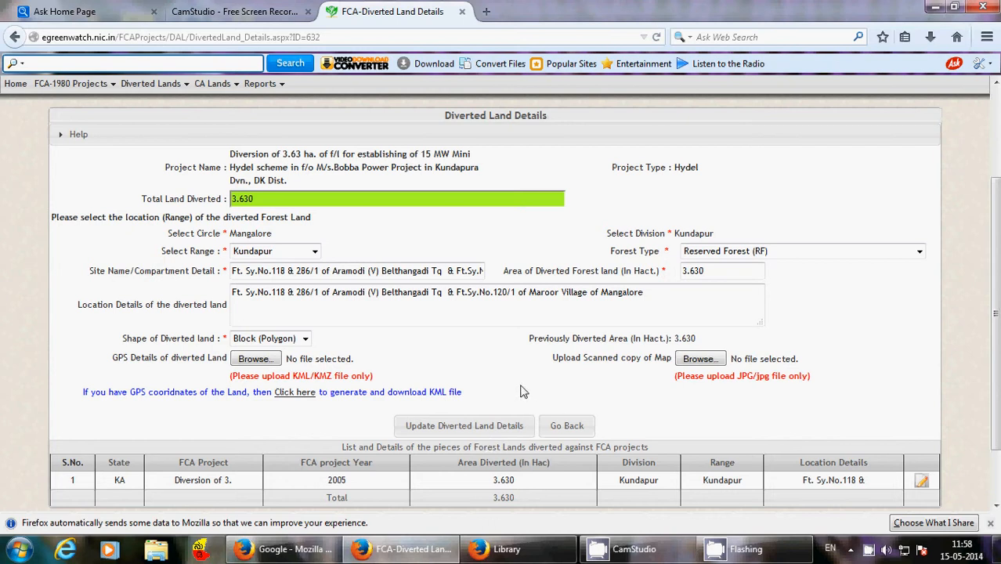
# Open the page for uploading KML files, GPS coordinates and scanned maps of diverted lands and look through its Diverted Land List
pyautogui.scroll(3, 815, 284)
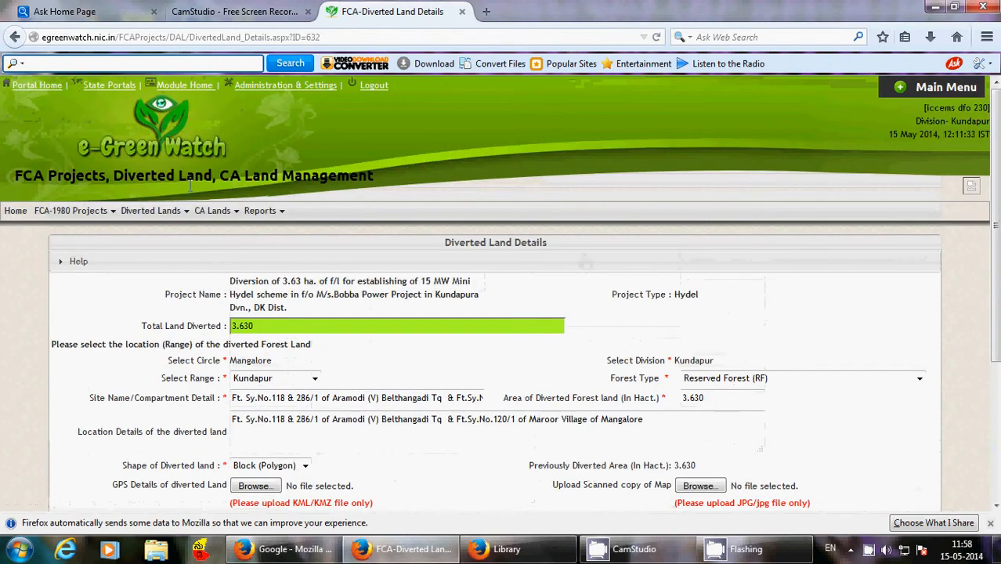
pyautogui.moveTo(166, 215)
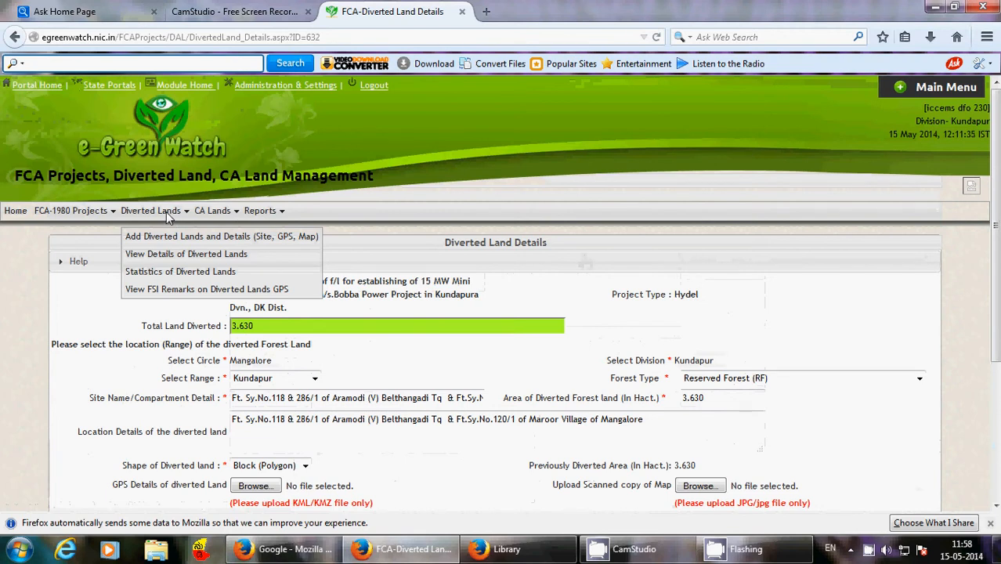
pyautogui.click(170, 273)
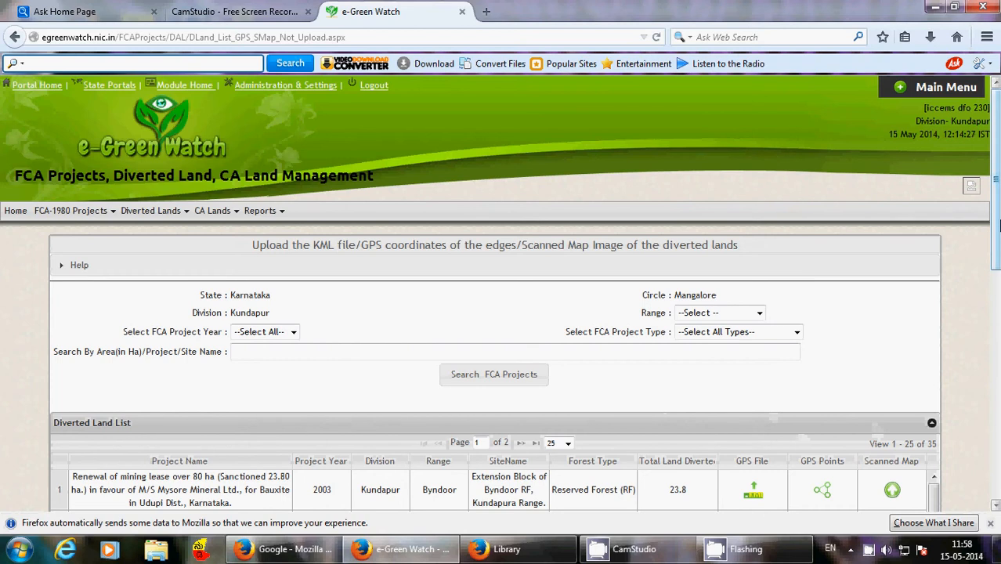
pyautogui.moveTo(996, 219); pyautogui.dragTo(997, 346)
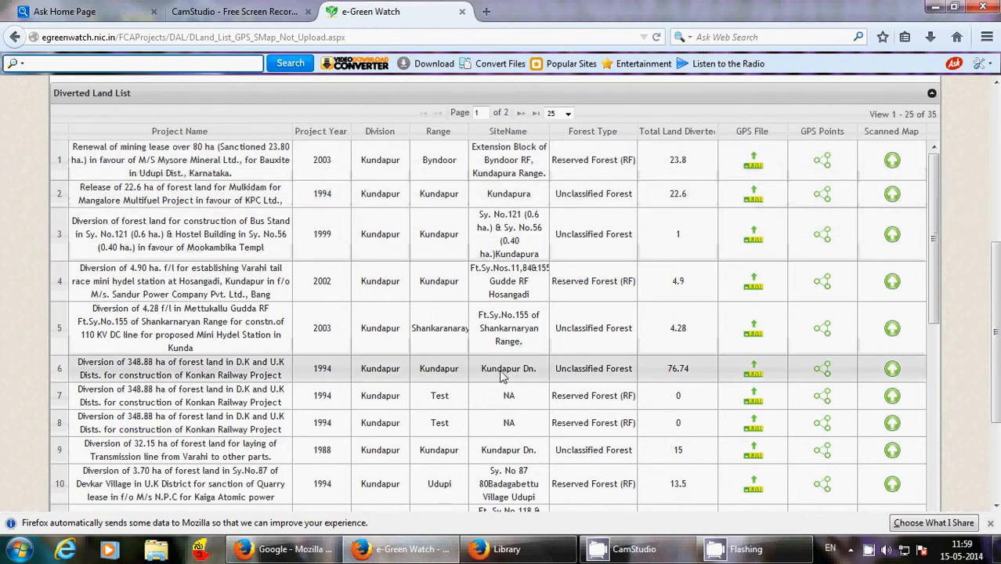
pyautogui.moveTo(304, 375); pyautogui.dragTo(252, 221)
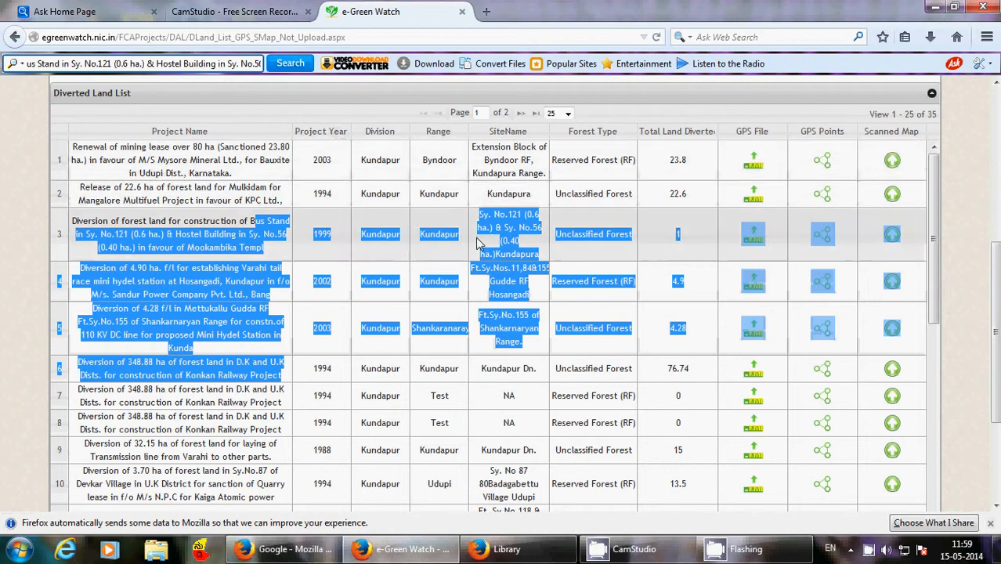
pyautogui.click(954, 209)
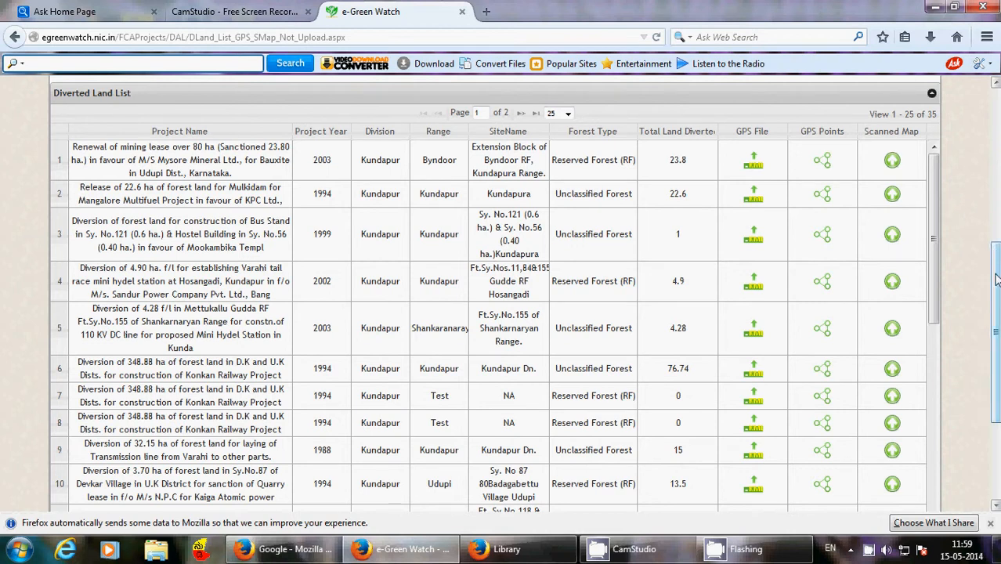
pyautogui.moveTo(997, 272); pyautogui.dragTo(997, 86)
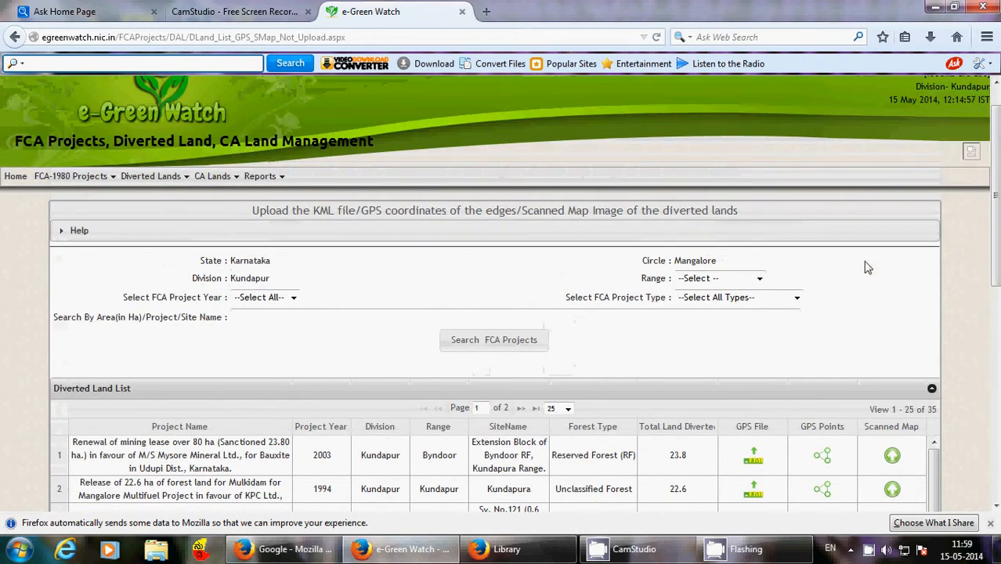
# Open the FSI remarks on diverted lands GPS and view the remarks listed for the Kundapur division
pyautogui.moveTo(167, 182)
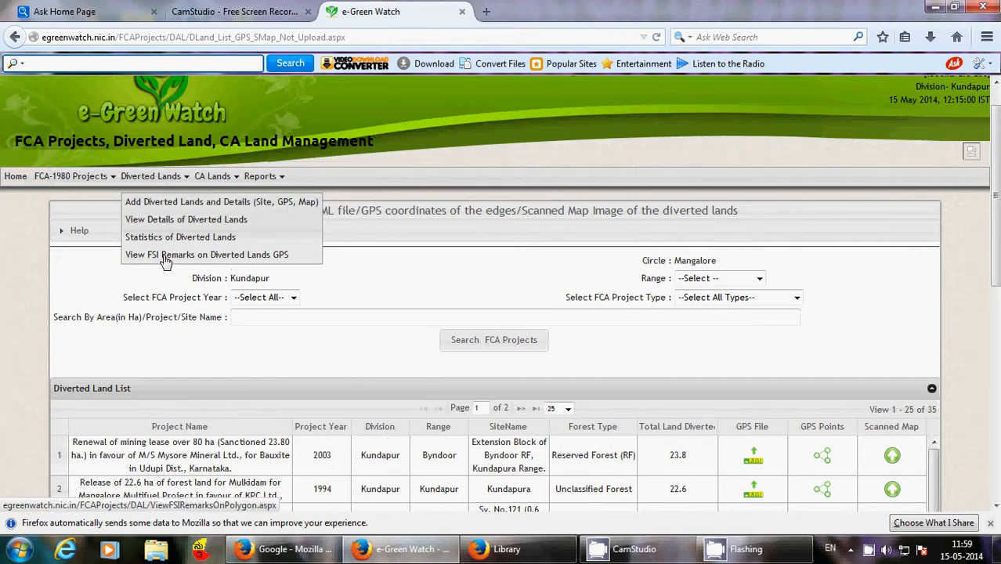
pyautogui.click(165, 261)
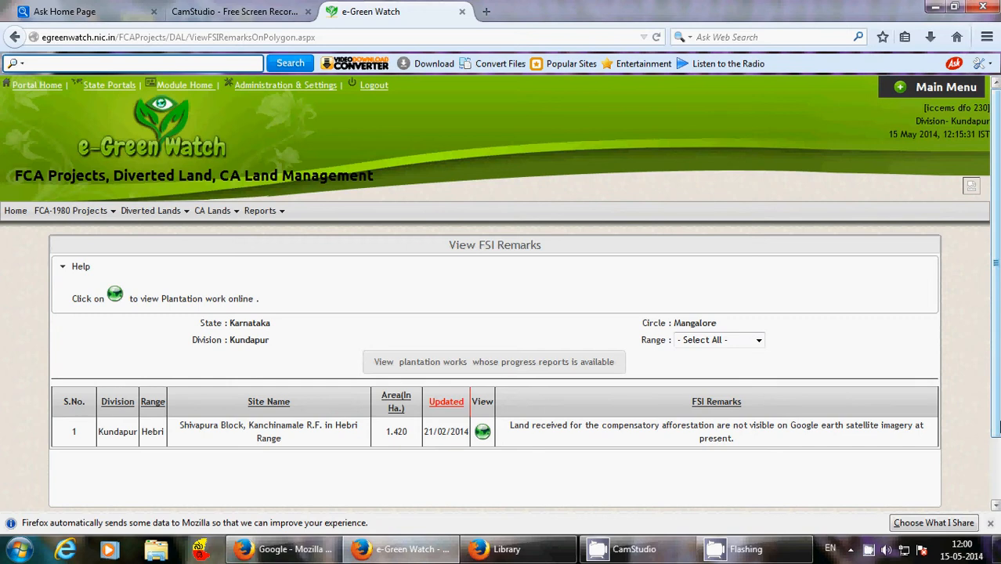
pyautogui.moveTo(997, 427); pyautogui.dragTo(997, 468)
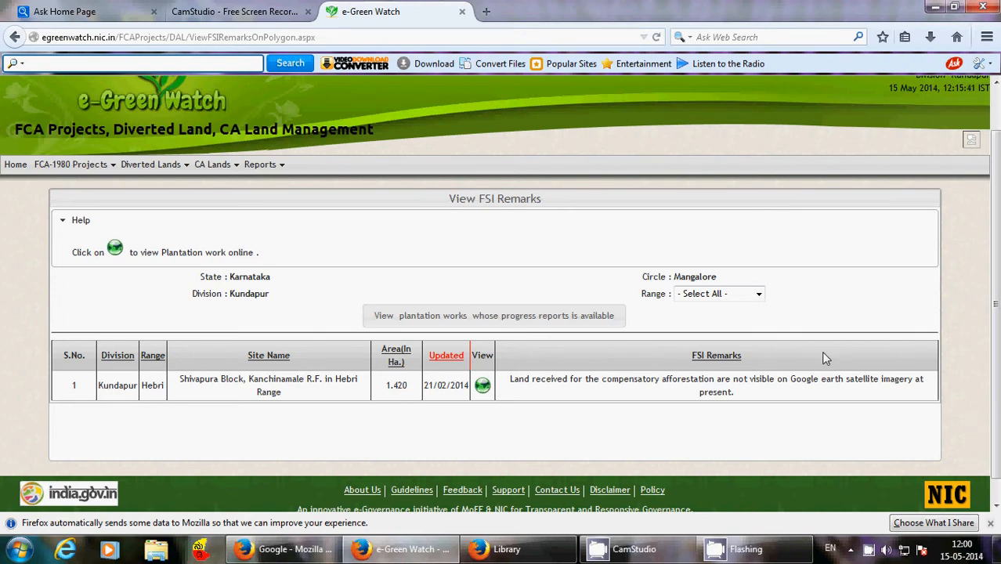
pyautogui.rightClick(873, 551)
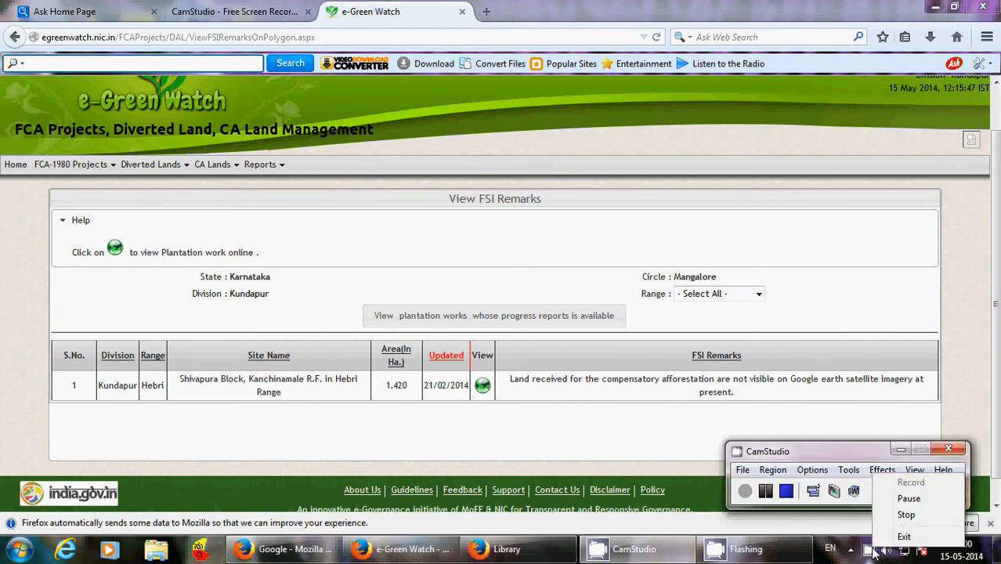